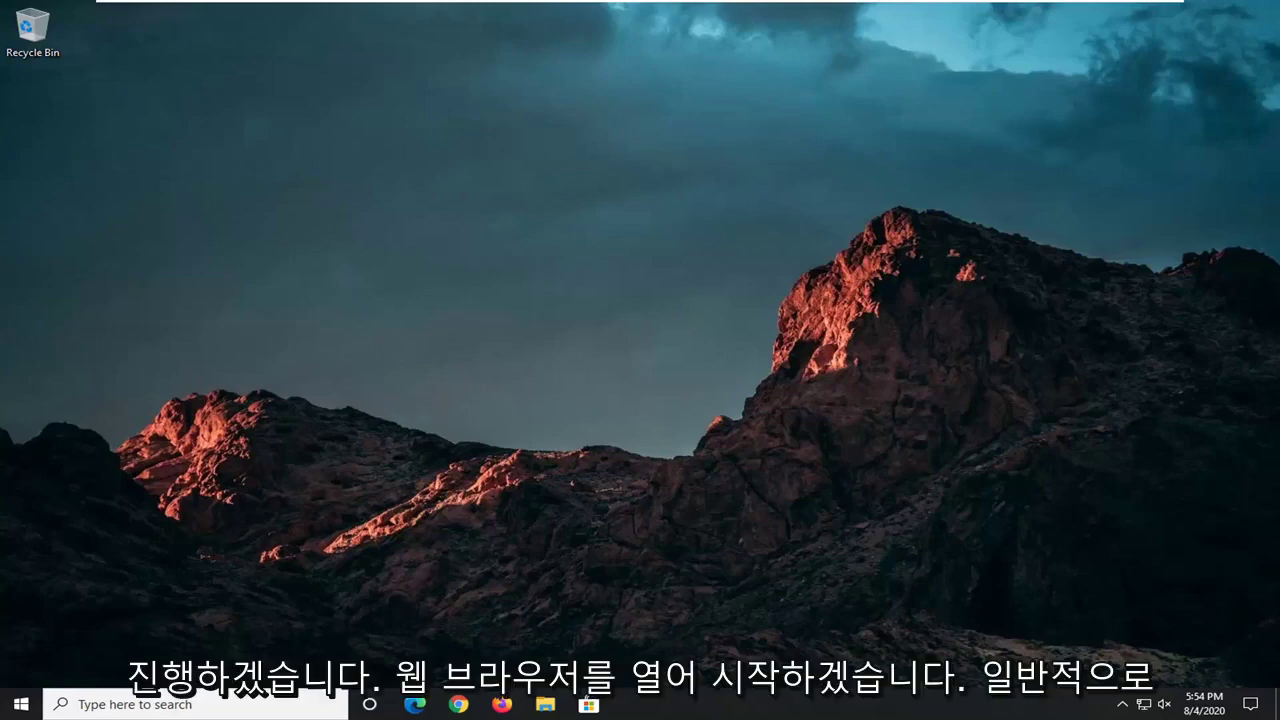
Open Chrome maximized and go to Microsoft's .NET Framework repair page on docs.microsoft.com
left_click(458, 704)
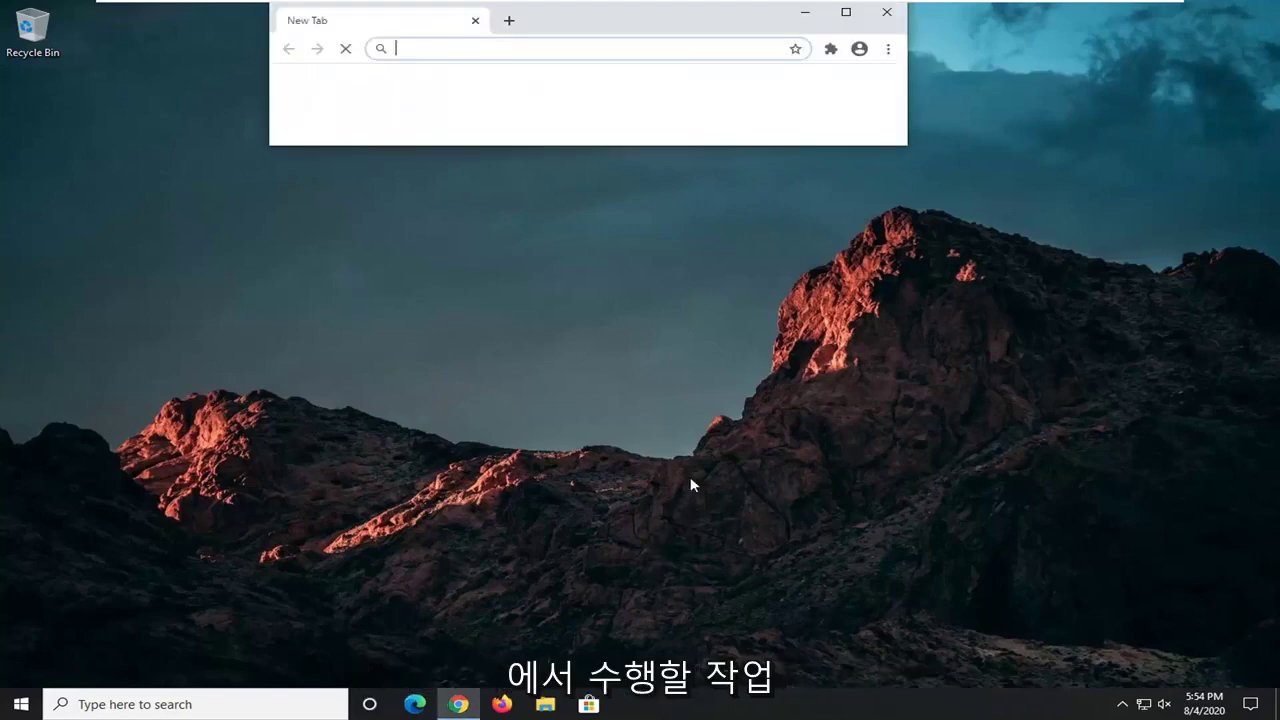
left_click(846, 14)
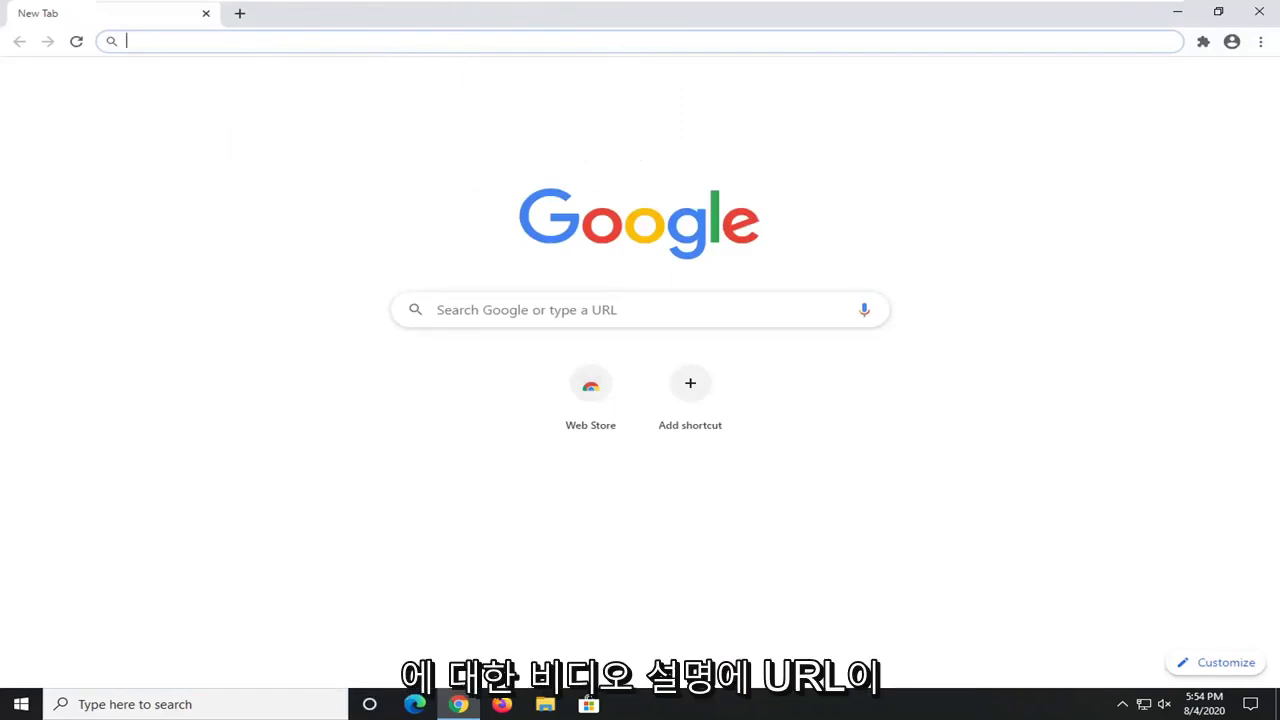
right_click(384, 41)
left_click(414, 138)
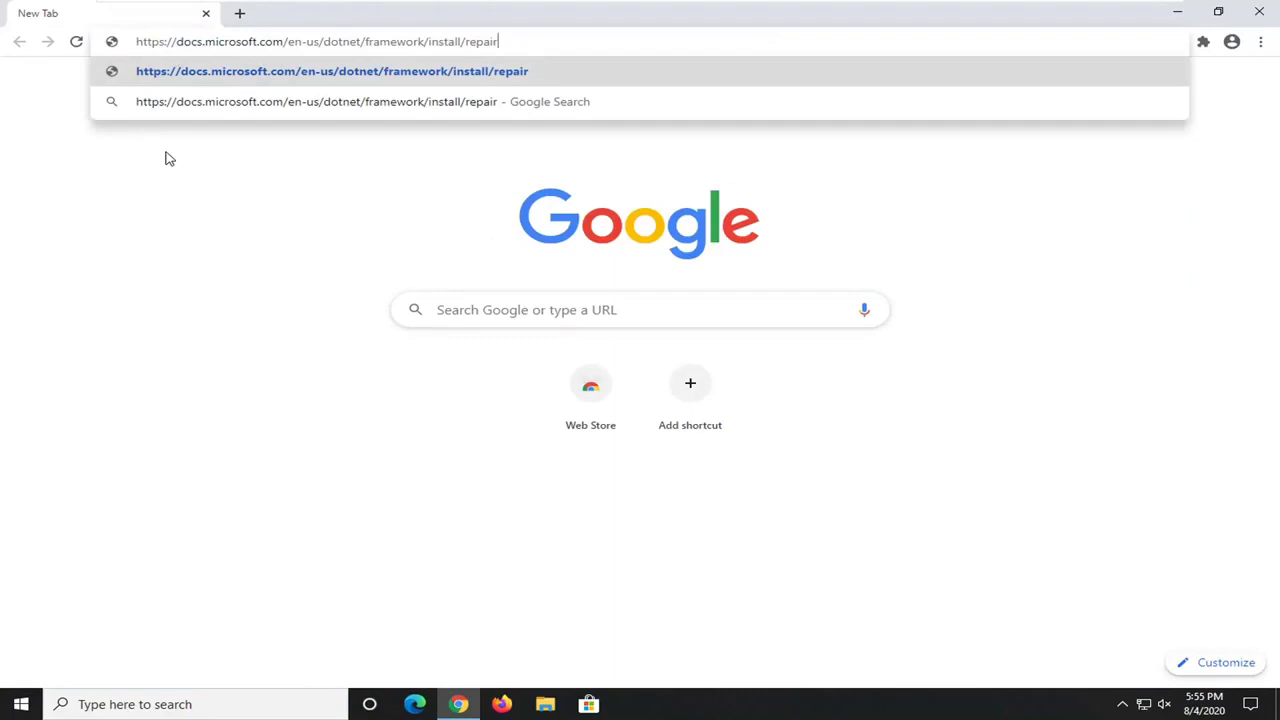
key("Return")
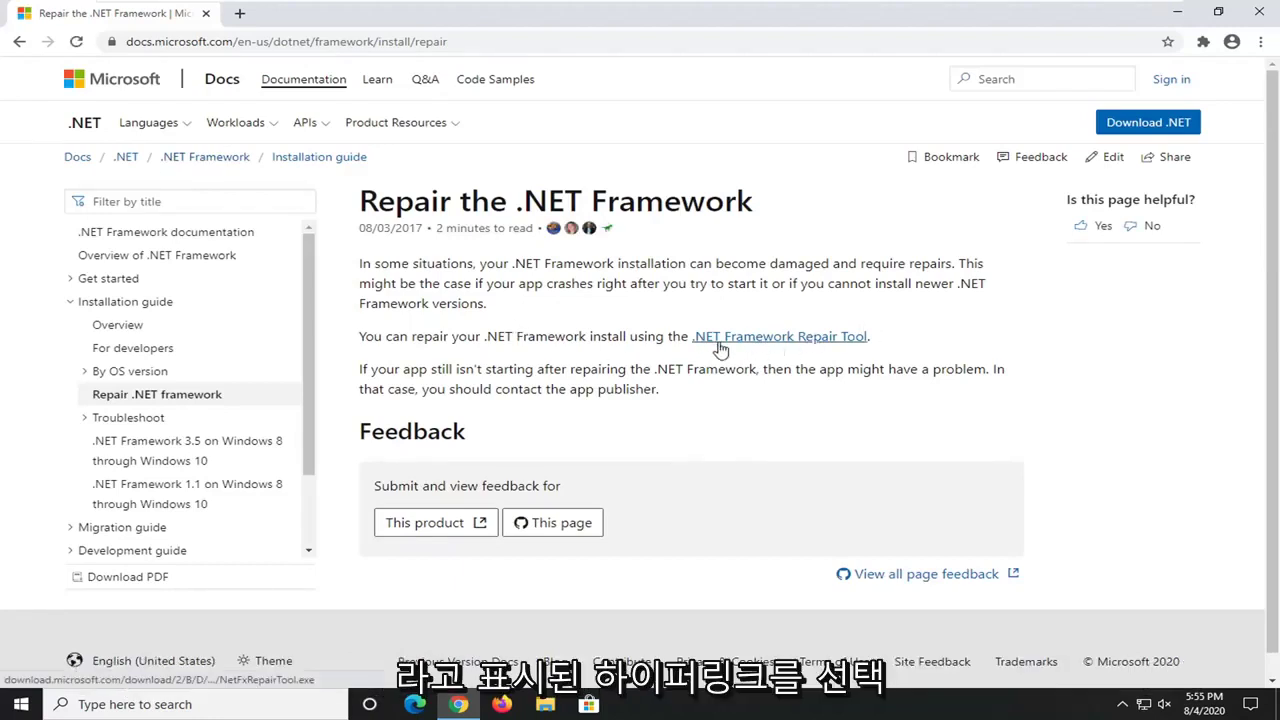
Download NetFxRepairTool.exe and launch it from the download bar
left_click(808, 344)
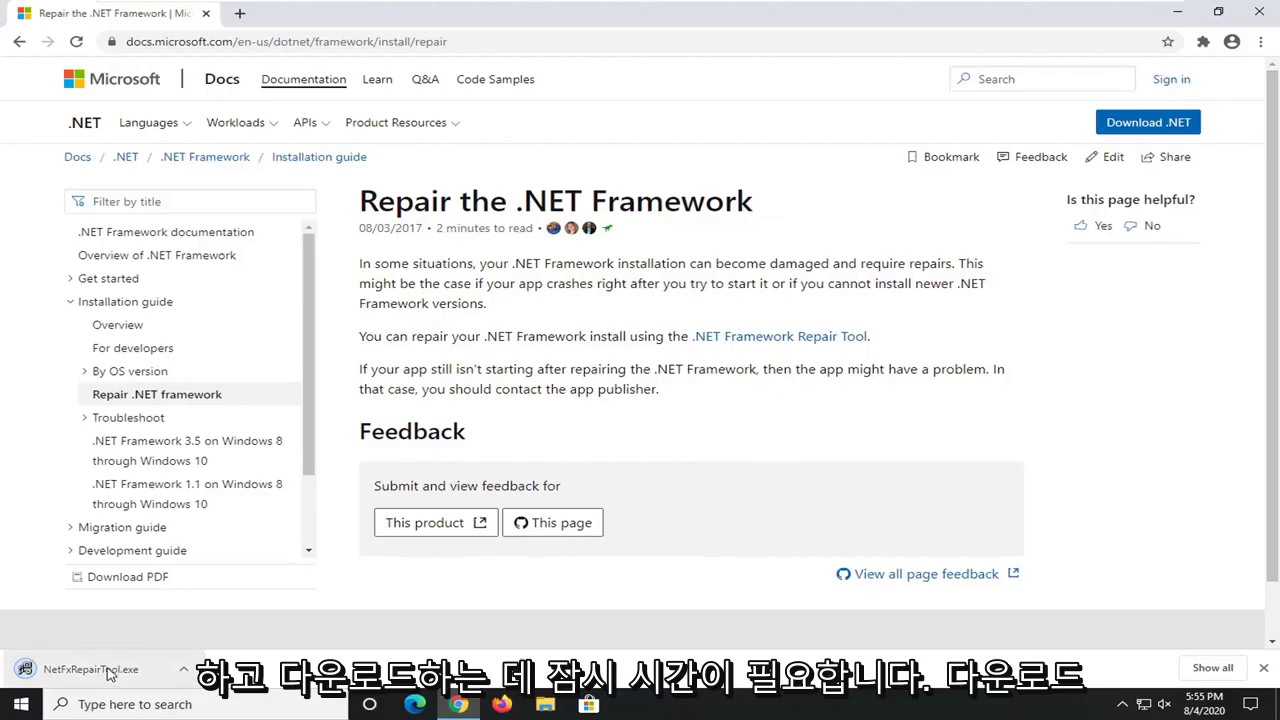
left_click(110, 674)
left_click(1177, 12)
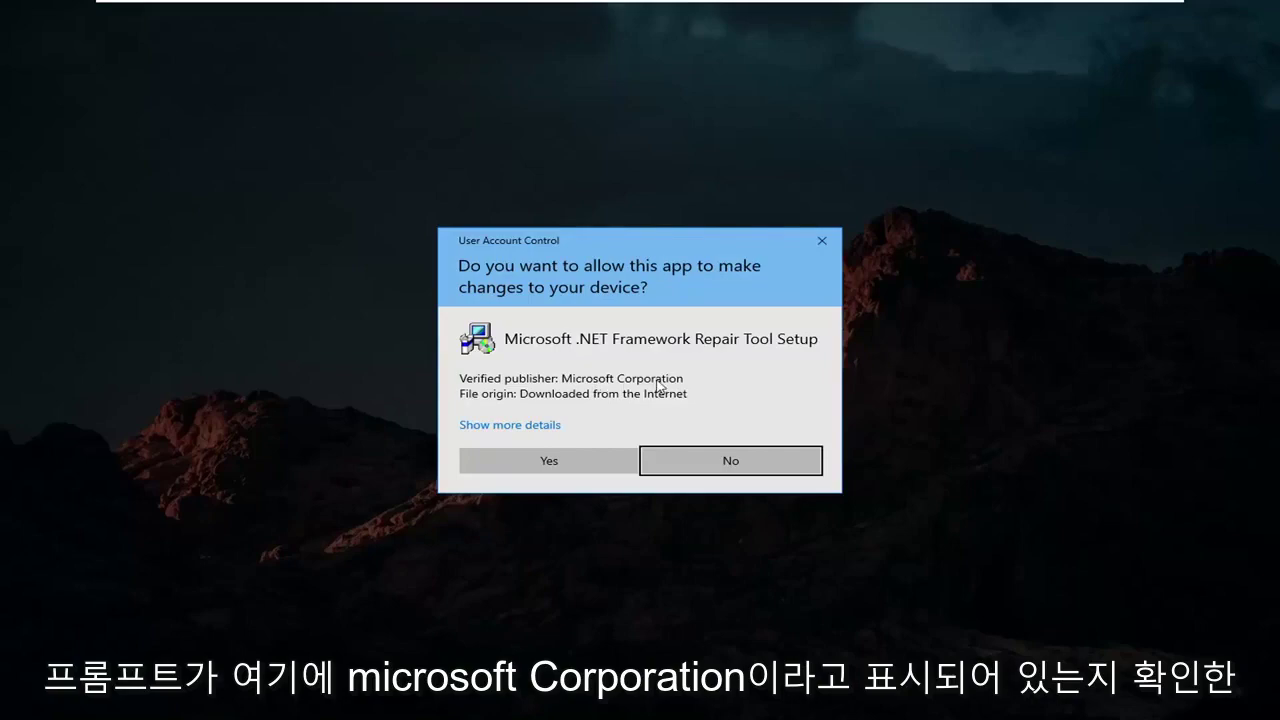
Allow the UAC prompt, accept the license, and apply the recommended Windows Installer service fixes
left_click(567, 463)
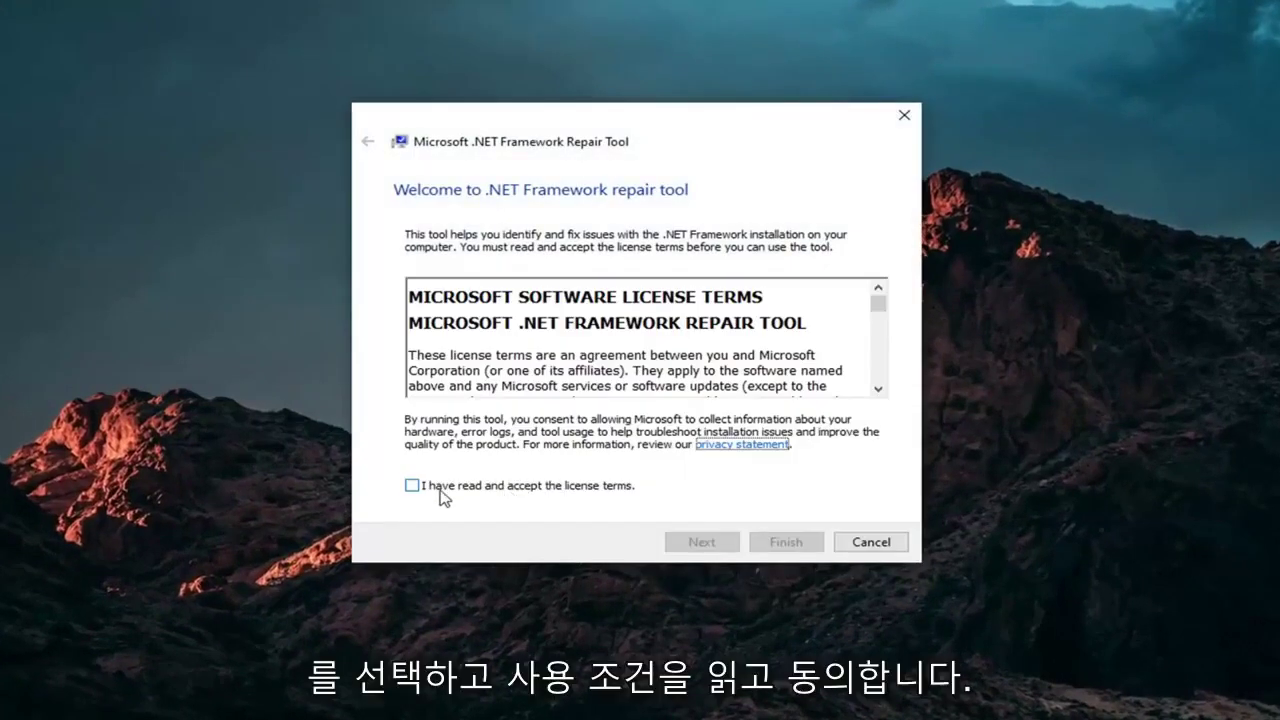
left_click(440, 487)
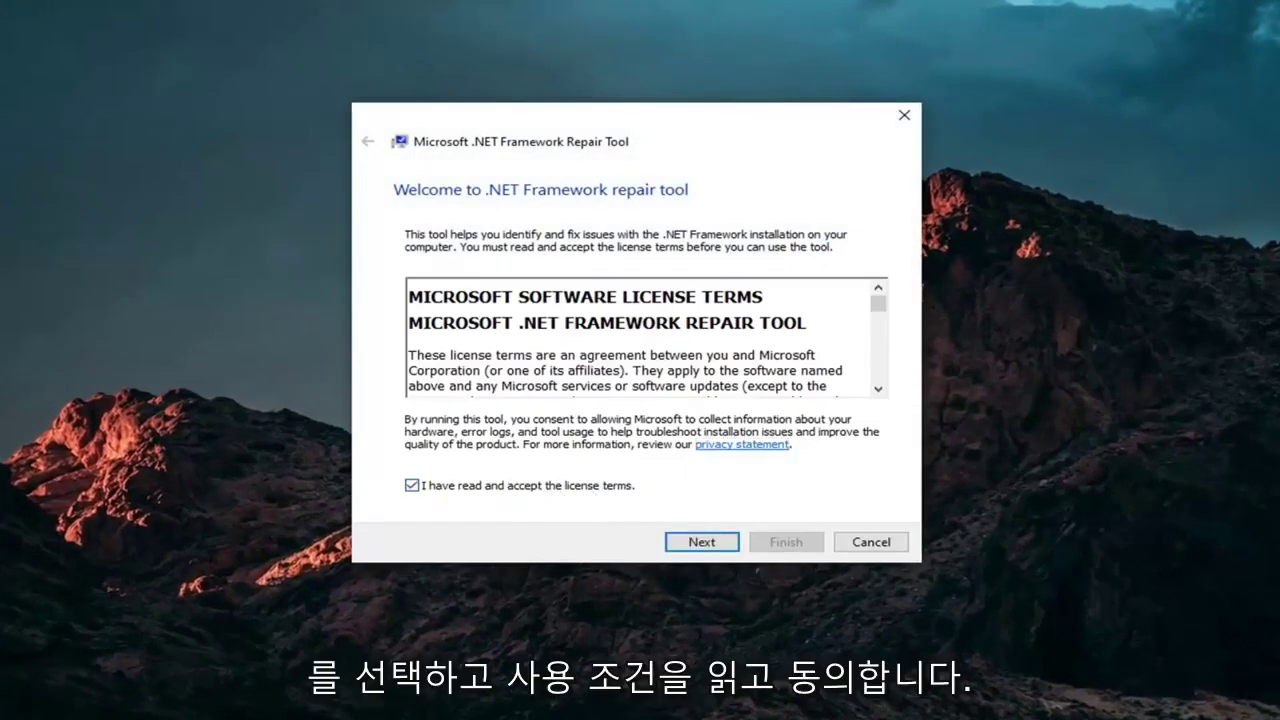
left_click(714, 542)
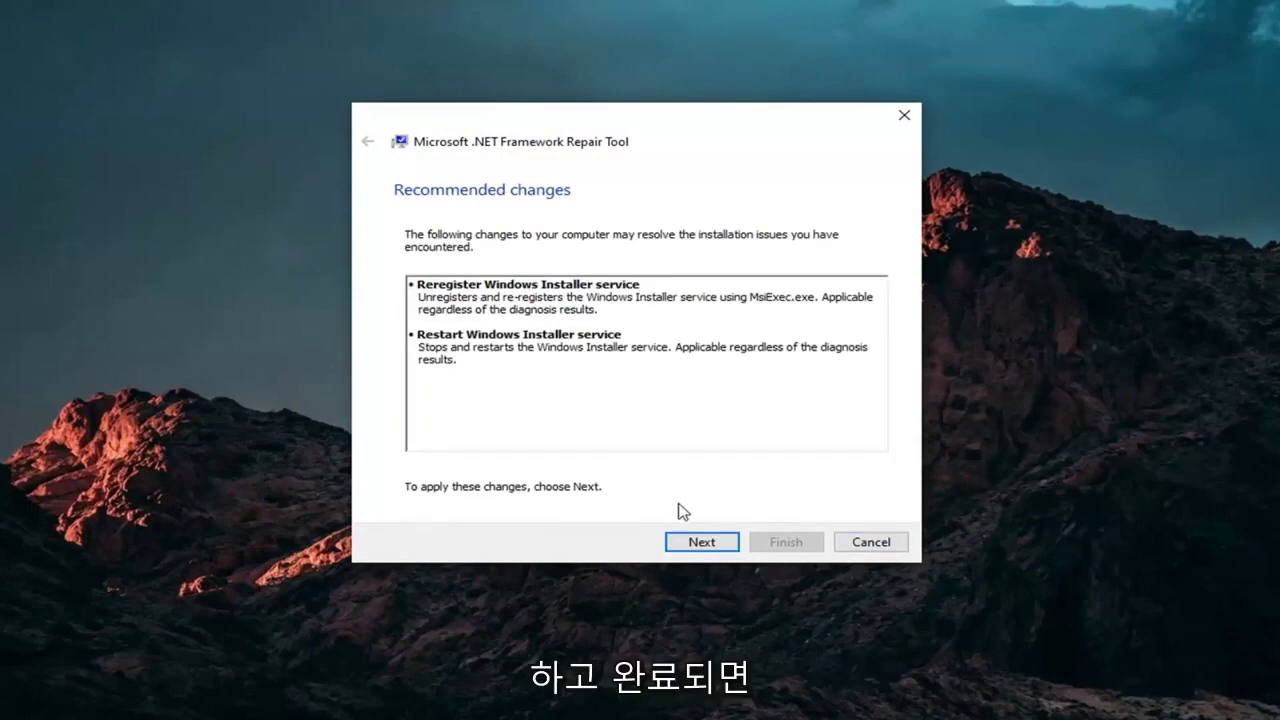
left_click(699, 545)
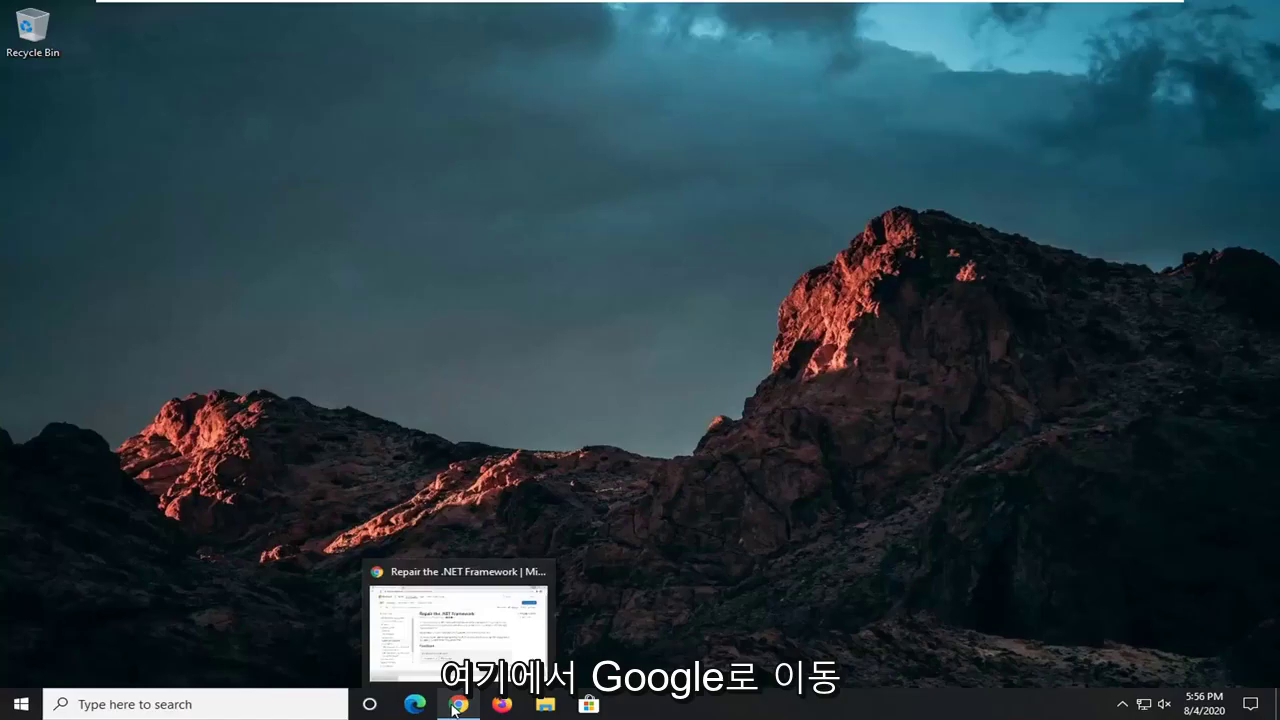
Search 'directx download' in Chrome and open Microsoft's DirectX End-User Runtime download page
left_click(460, 618)
left_click(390, 42)
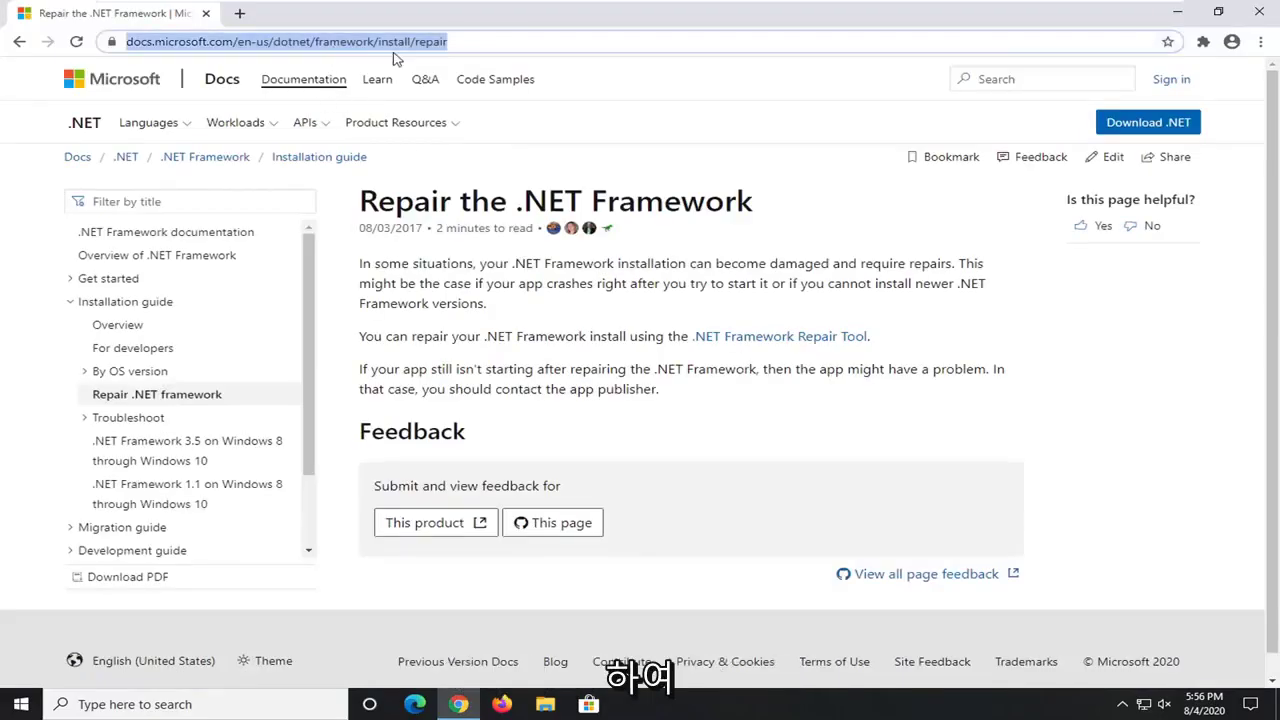
type("direct")
key("BackSpace")
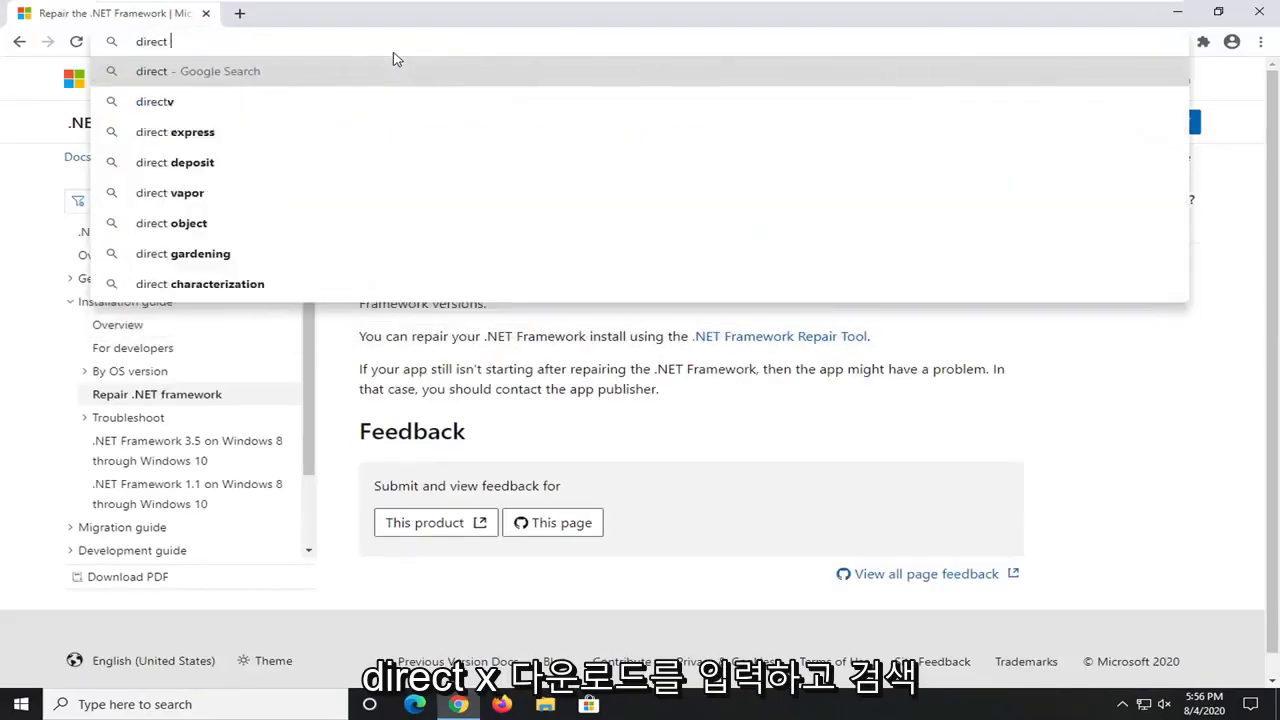
type("x downl")
key("Return")
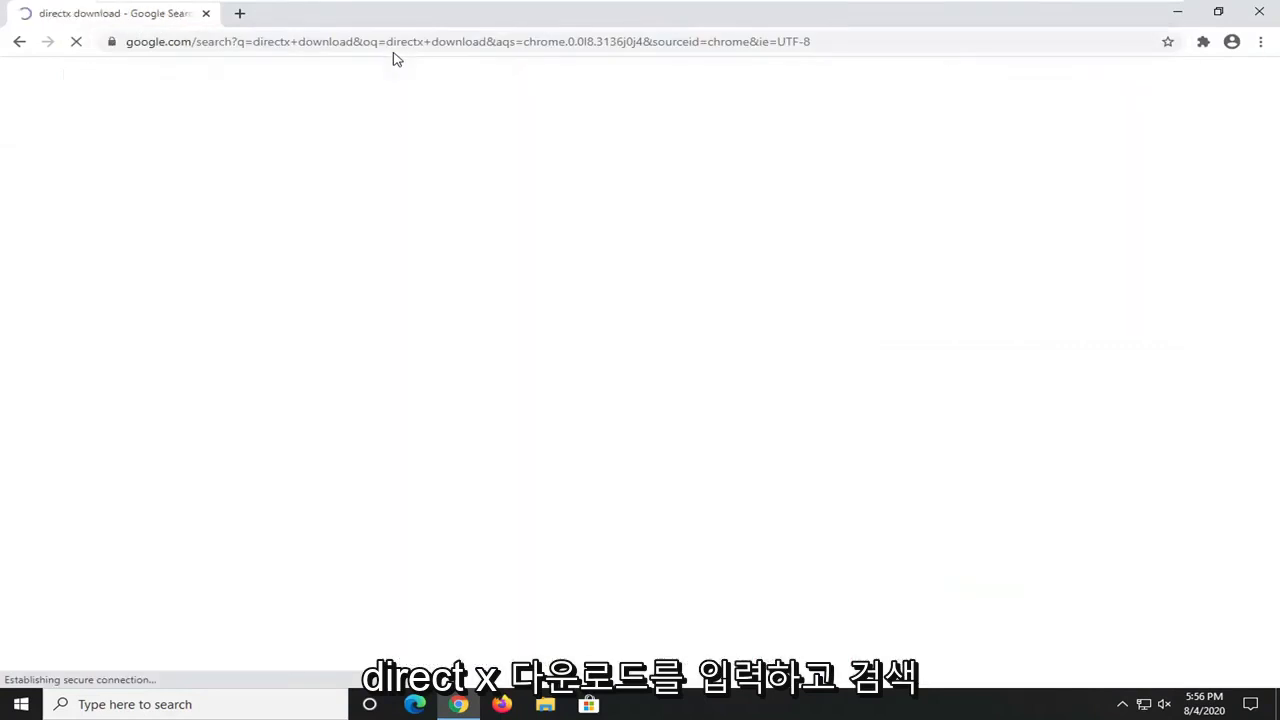
left_click(262, 440)
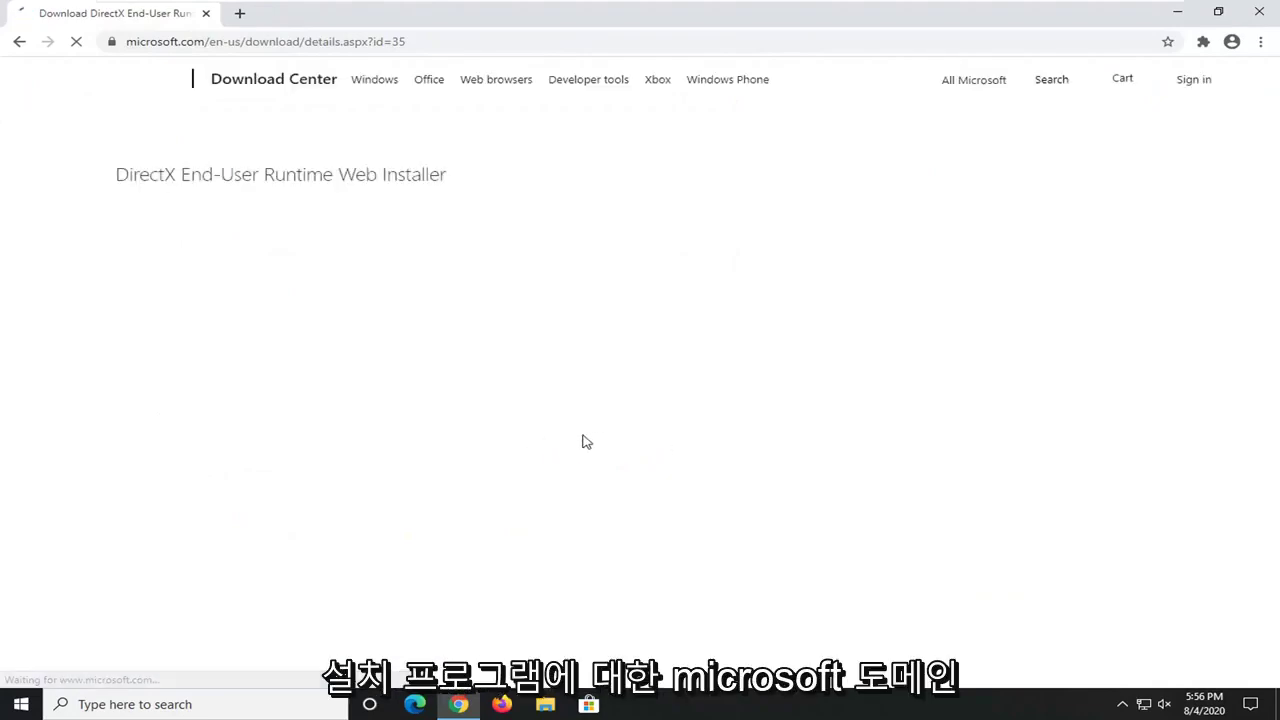
Download the DirectX End-User Runtime Web Installer, dxwebsetup.exe
scroll(650, 510, "down", 2)
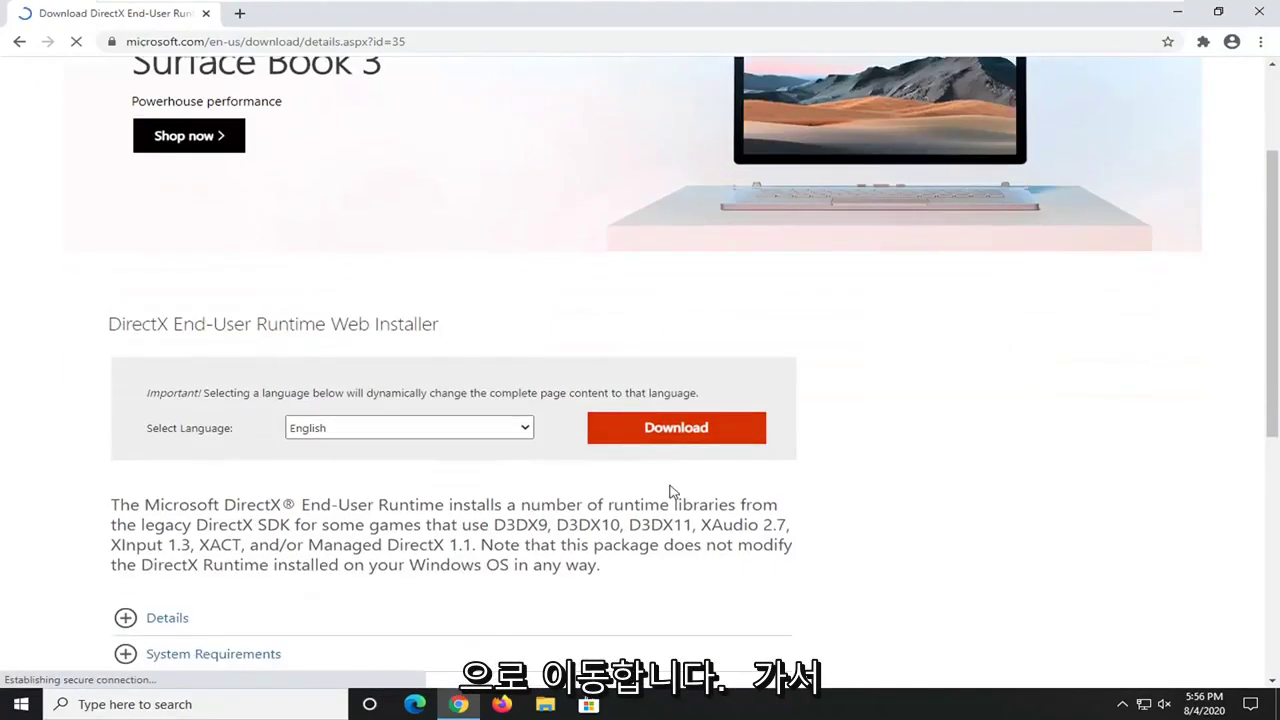
left_click(667, 428)
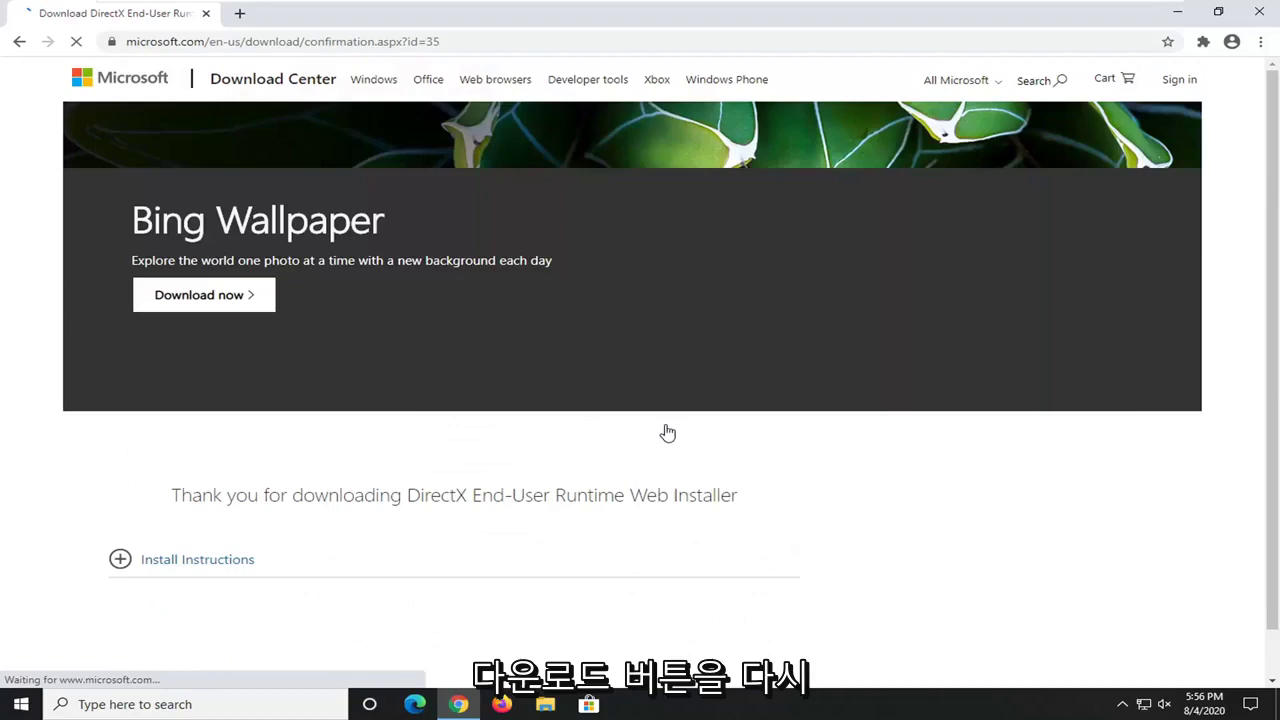
scroll(586, 423, "down", 2)
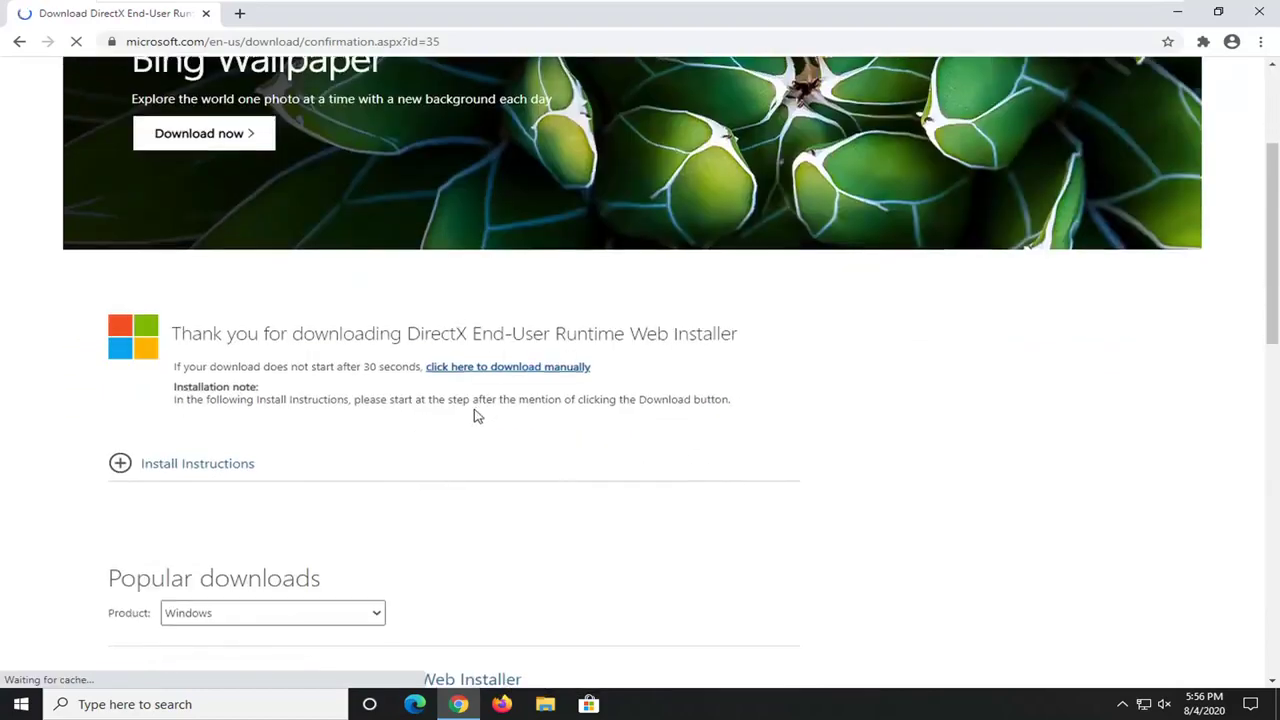
scroll(460, 420, "down", 1)
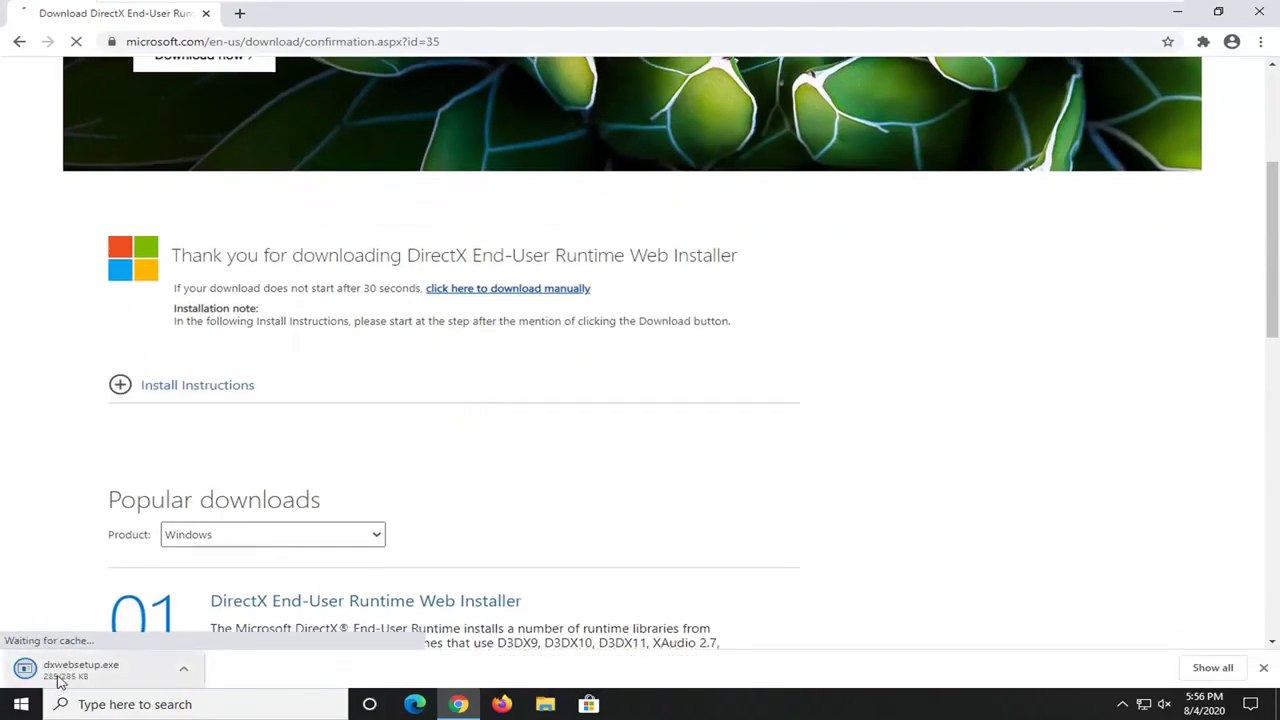
Run dxwebsetup.exe, accept the license, and decline the Bing Bar to reach the 44.1 MB summary
left_click(167, 672)
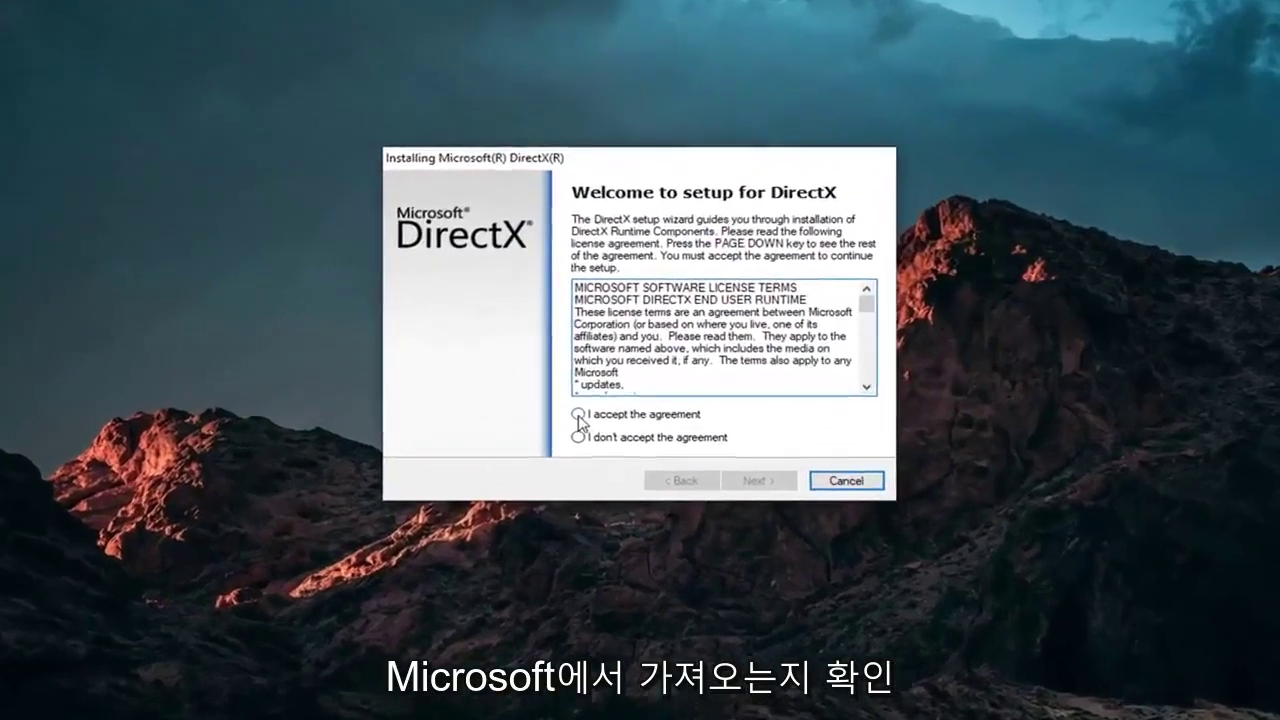
left_click(576, 407)
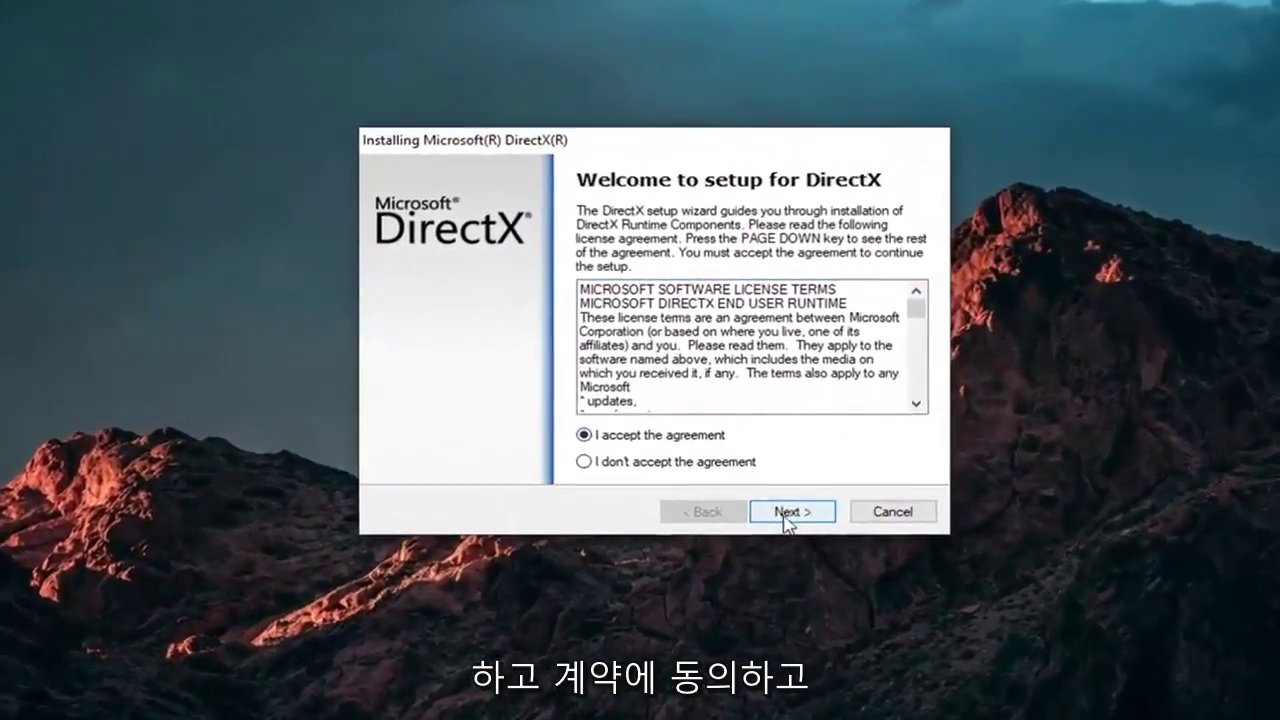
left_click(785, 515)
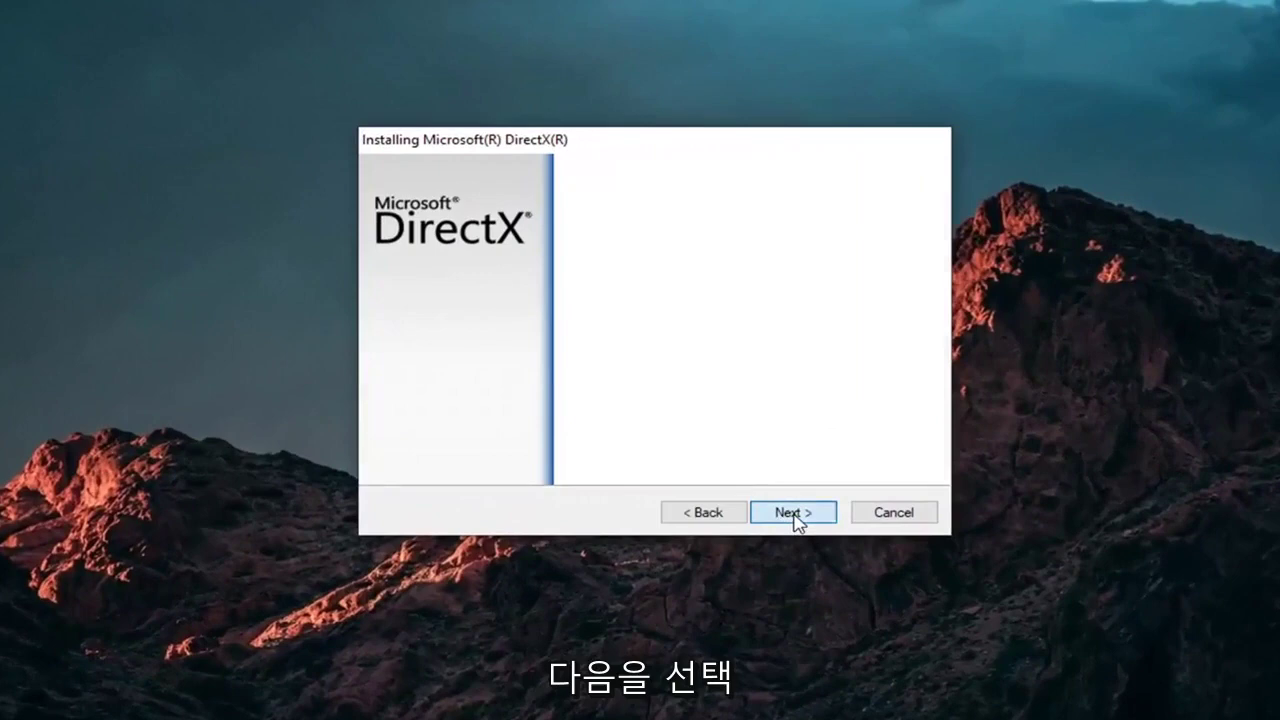
left_click(628, 366)
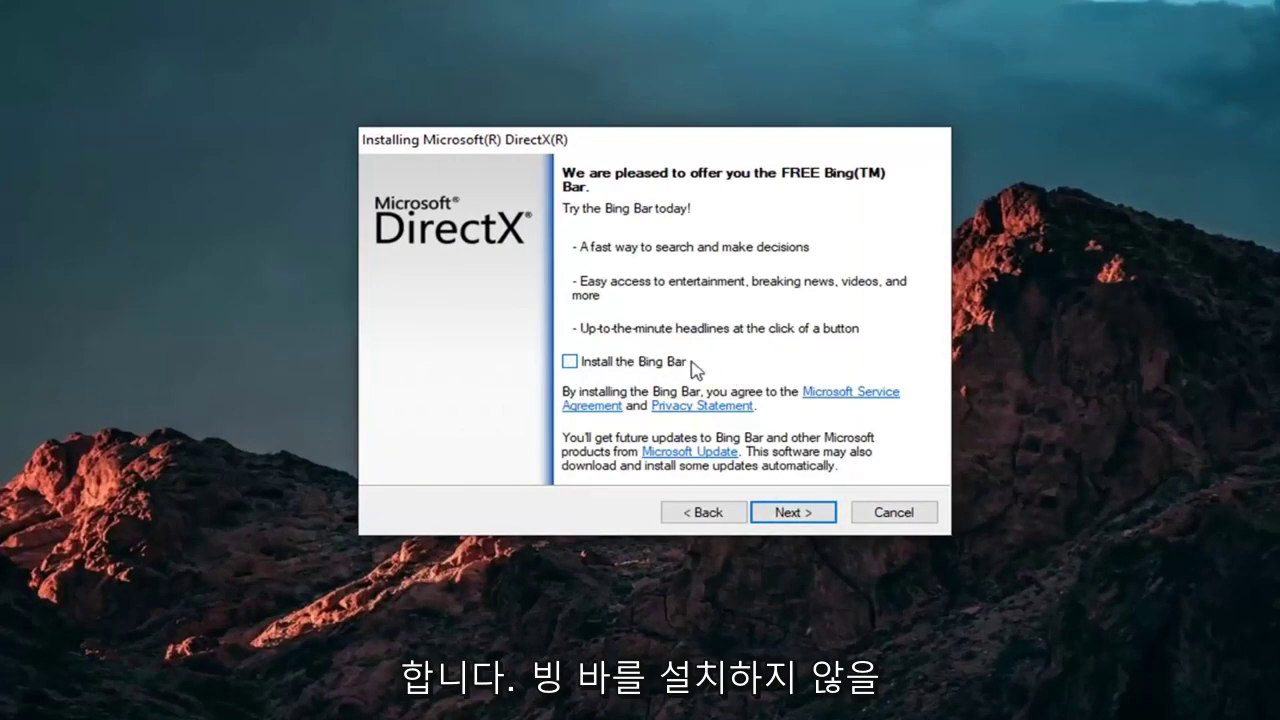
left_click(777, 516)
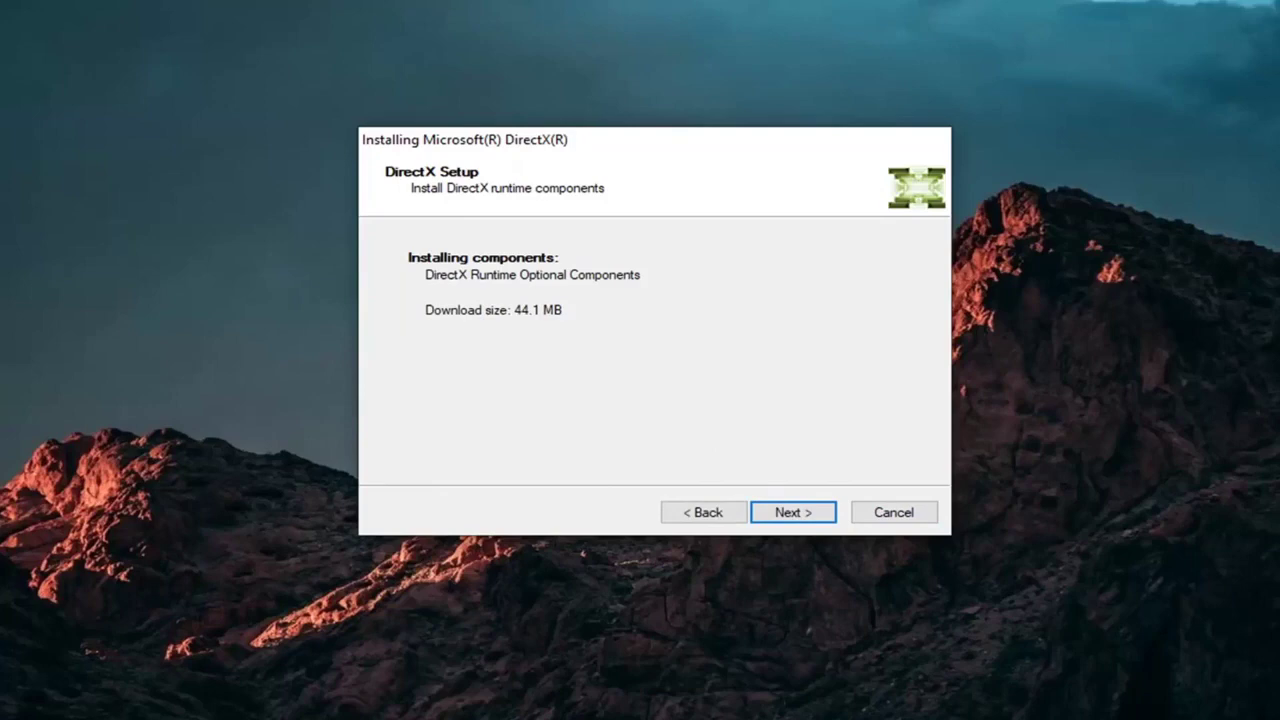
Begin downloading and installing the DirectX Runtime Optional Components (44.1 MB)
left_click(801, 516)
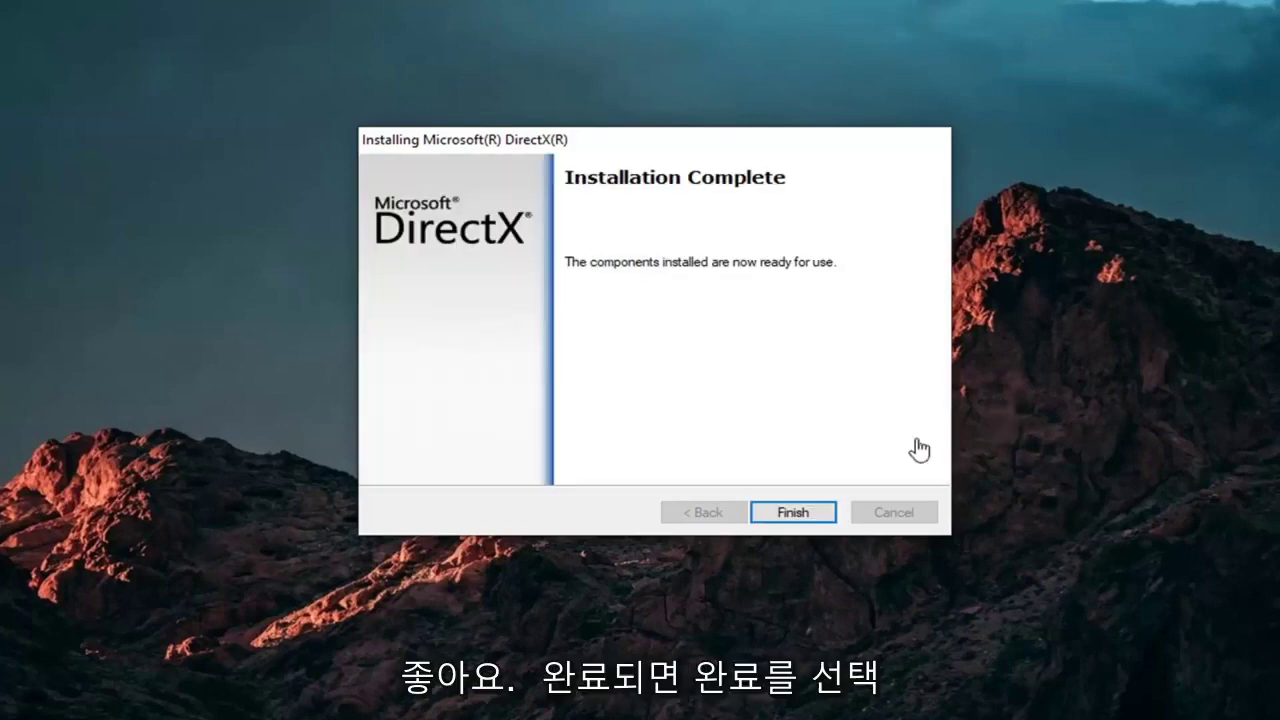
Finish and close the completed DirectX setup wizard
left_click(778, 502)
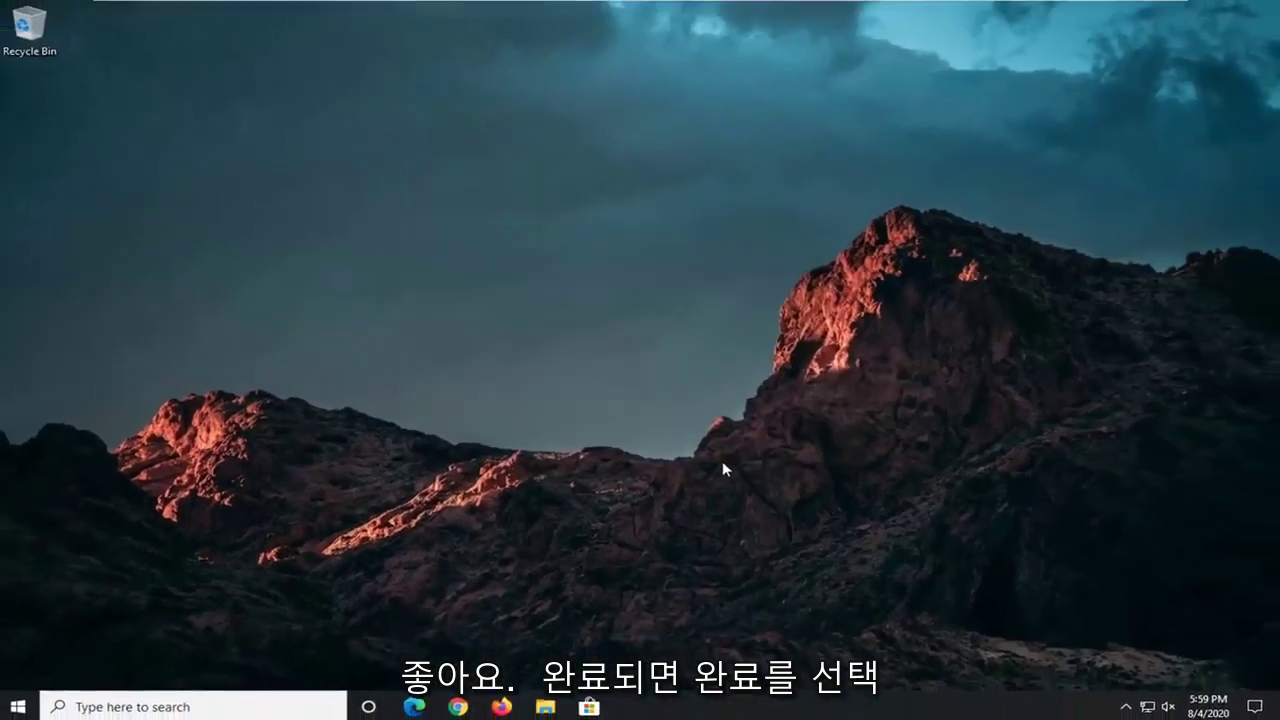